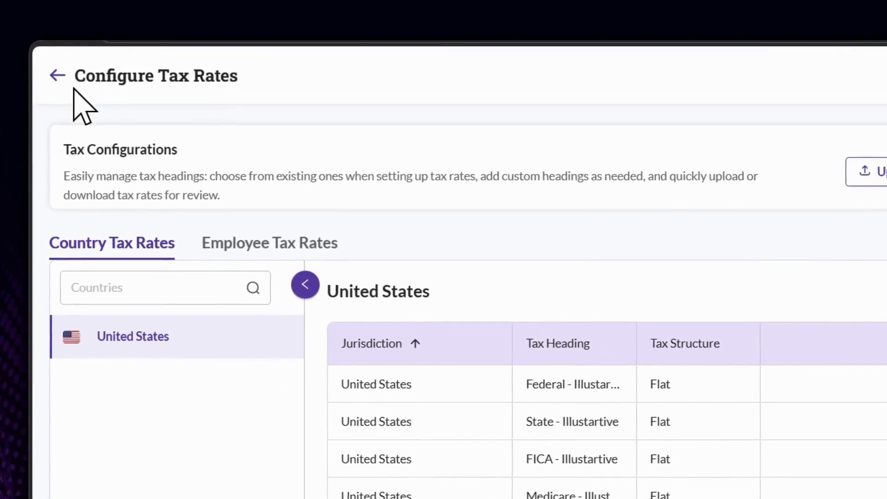
Step: Leave the tax rate configuration and open the country configuration within the master configuration
click(53, 71)
scroll(340, 377, down, 5)
click(204, 248)
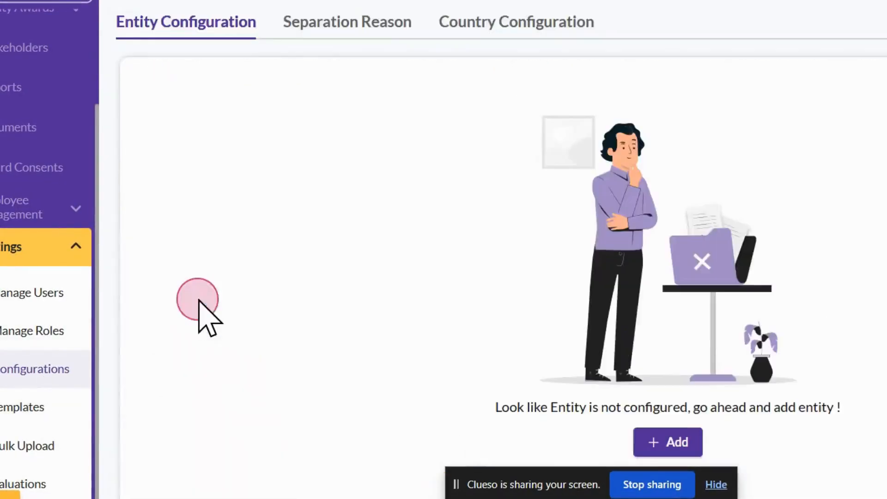
click(406, 137)
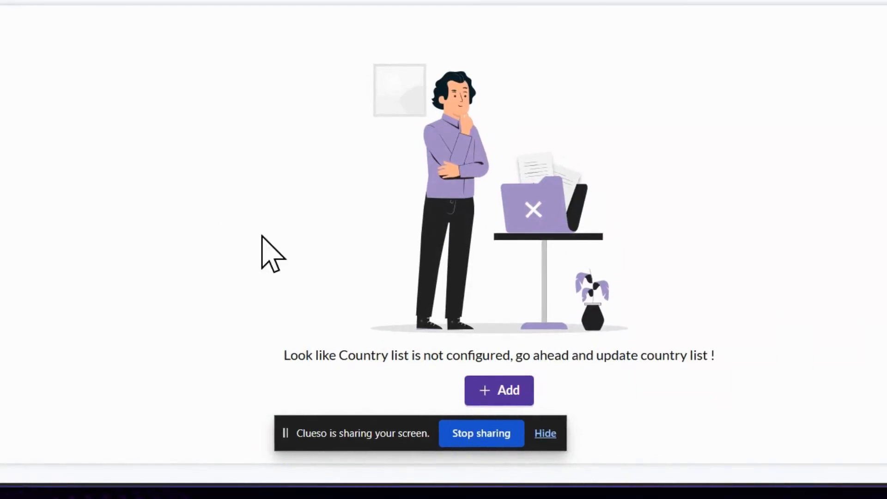
Step: Add a first entry to the country list and set its country to United States
click(485, 393)
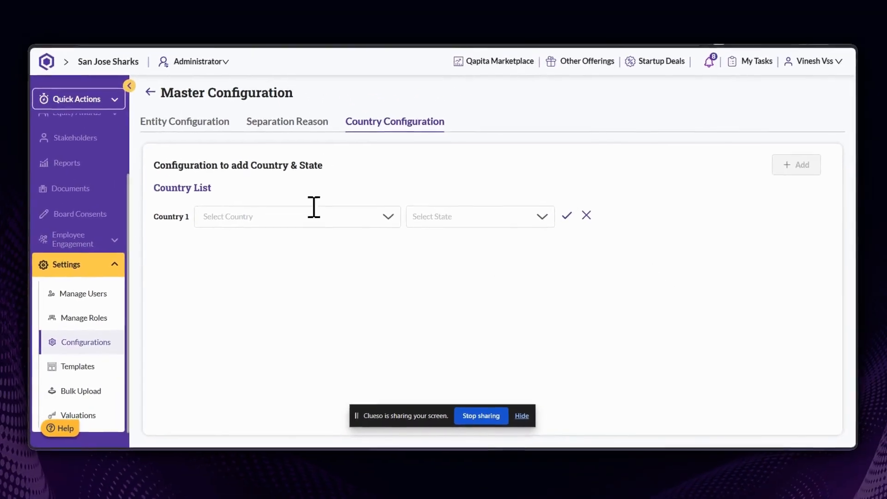
click(248, 174)
text(Uni)
click(179, 288)
Step: Assign states to United States, including Arizona, Baker Island, Connecticut, Delaware and Guam, and save the country entry
click(455, 219)
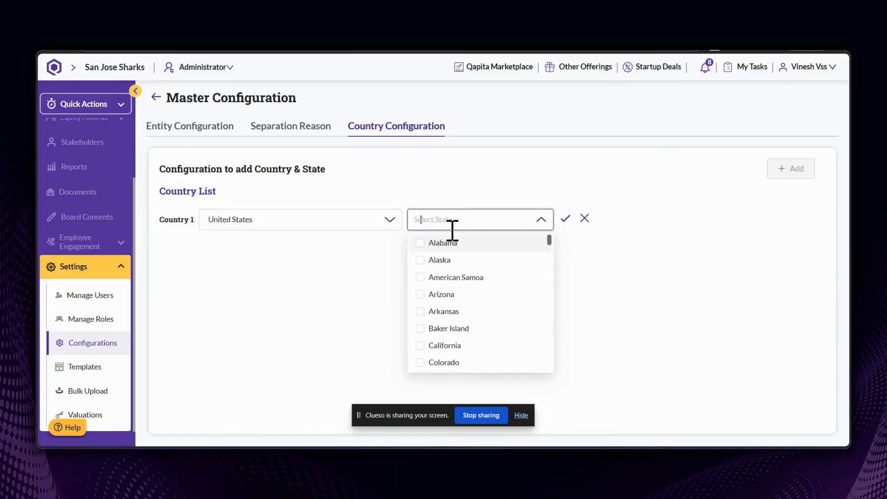
click(422, 294)
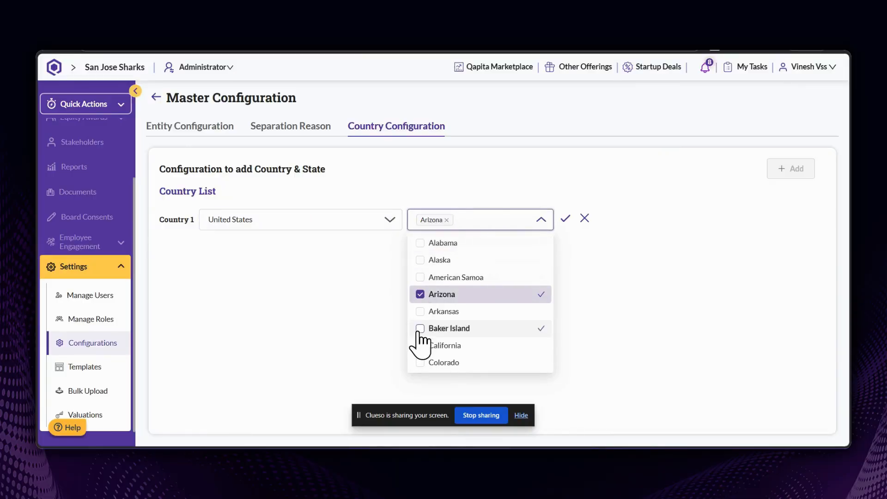
click(419, 331)
scroll(459, 353, down, 1)
click(420, 292)
click(420, 309)
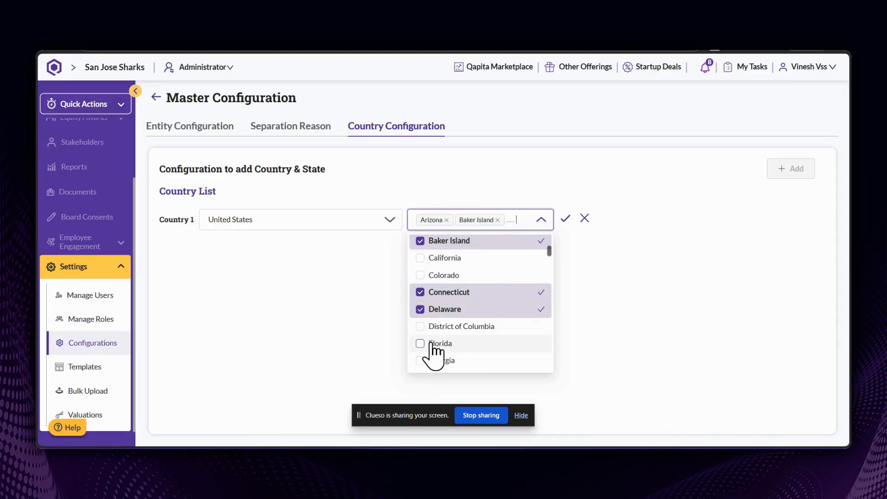
scroll(433, 356, down, 2)
click(420, 302)
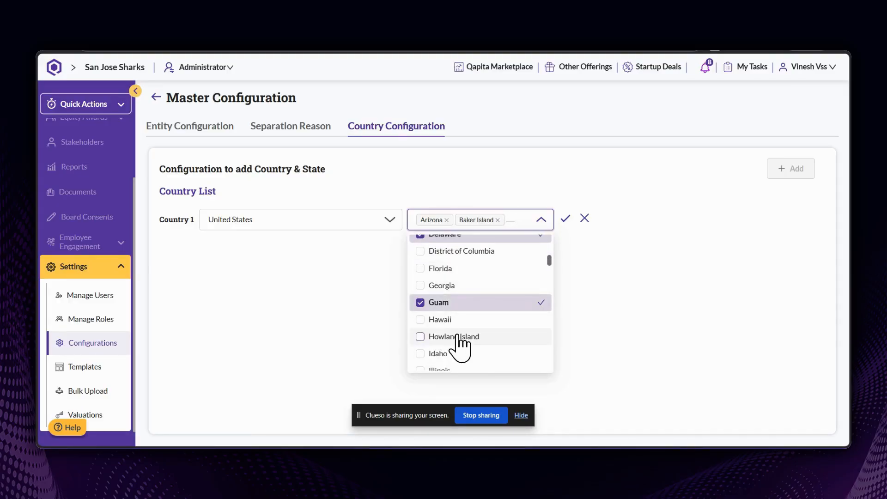
scroll(461, 346, down, 1)
click(420, 327)
click(566, 218)
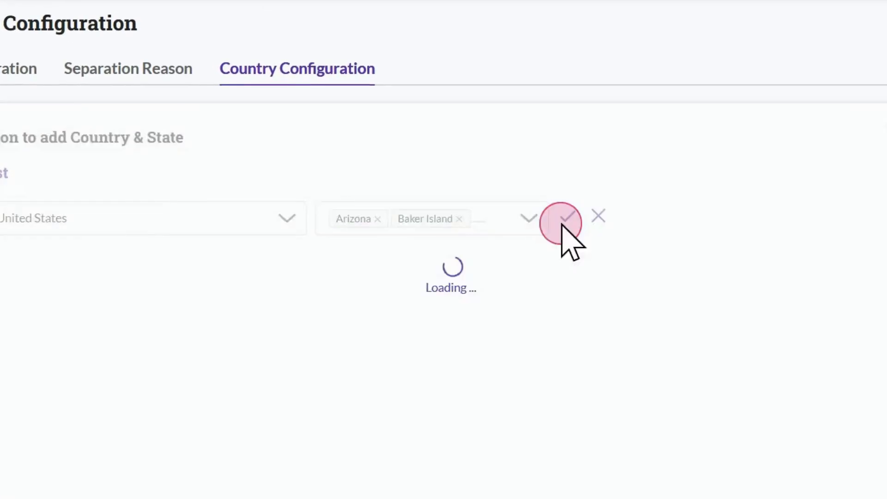
Step: Add Singapore as the second country with the North East and South East Community Development regions, and save it
click(811, 170)
click(250, 260)
click(245, 282)
click(476, 259)
click(443, 301)
click(444, 334)
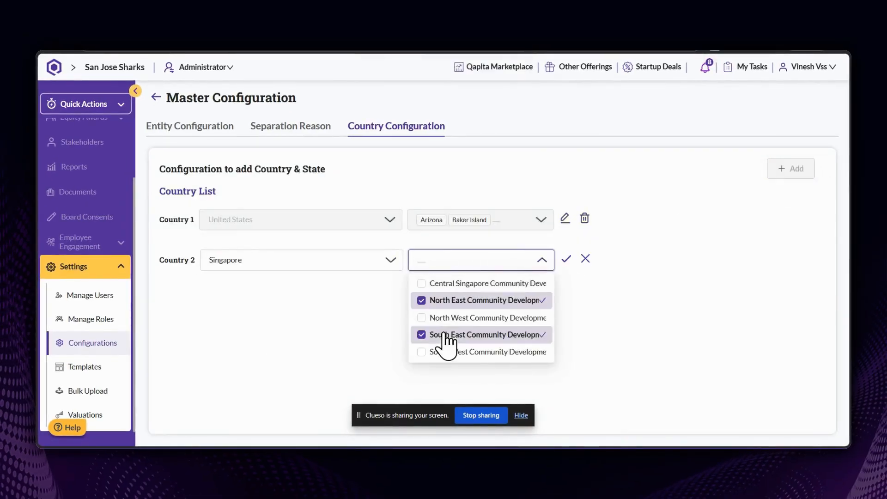
click(566, 259)
Step: Add Canada as the third country with Nova Scotia and New Brunswick, and save it
click(787, 173)
click(277, 300)
click(250, 279)
click(462, 300)
click(446, 260)
click(450, 210)
click(566, 297)
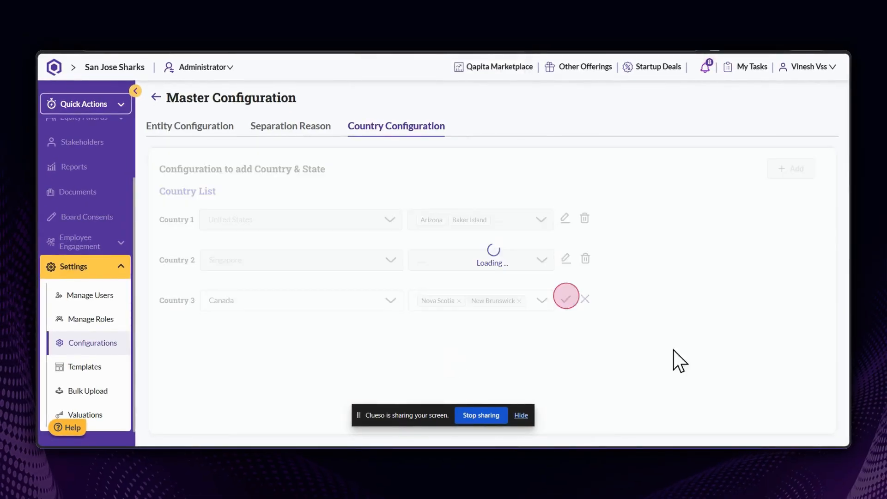
Step: Check the country list in the tax rate configuration and return to the configurations overview
click(92, 342)
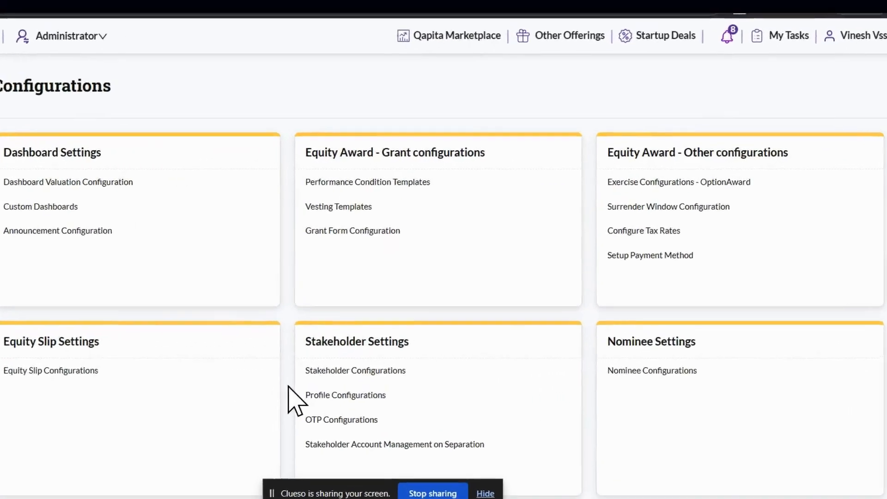
click(645, 168)
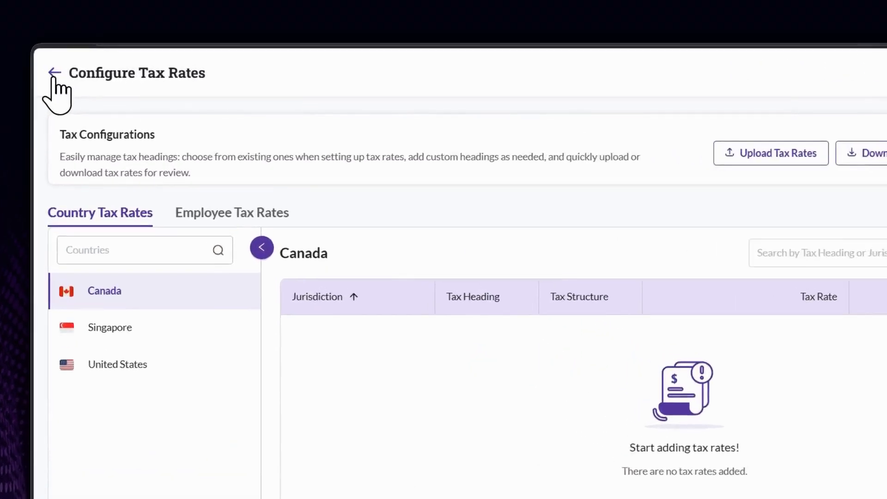
click(54, 74)
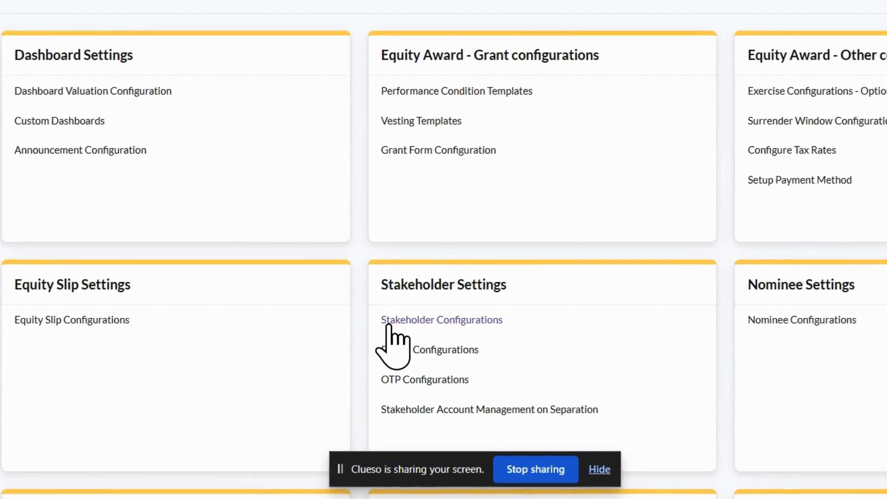
Step: Review the Tax Identifier Country custom field and its country options in the individual stakeholder form configuration without changing it
click(389, 321)
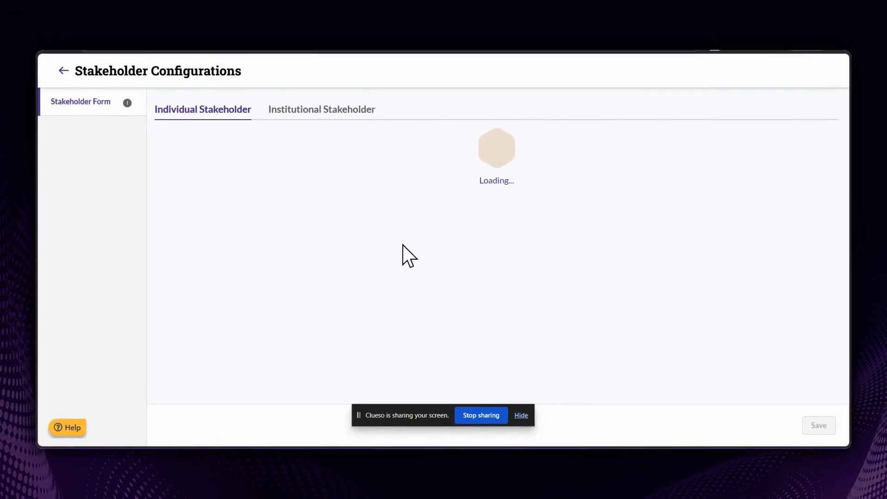
scroll(453, 311, down, 6)
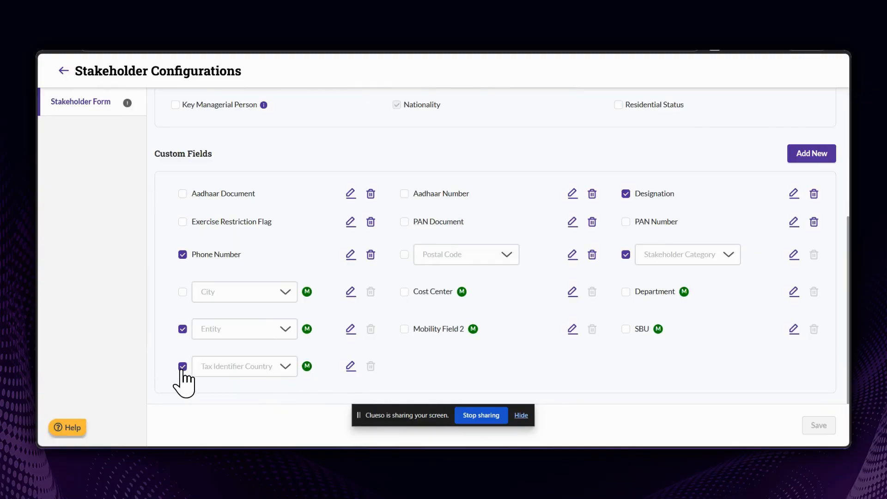
click(351, 367)
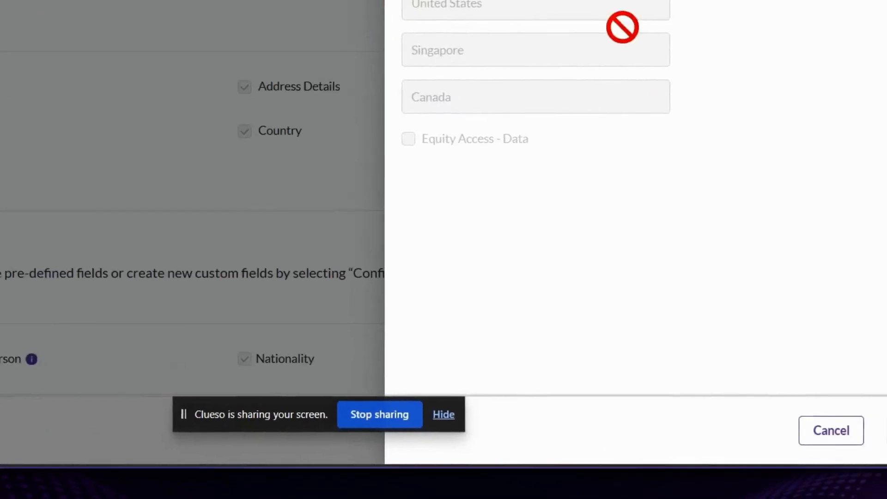
click(760, 421)
scroll(110, 384, down, 10)
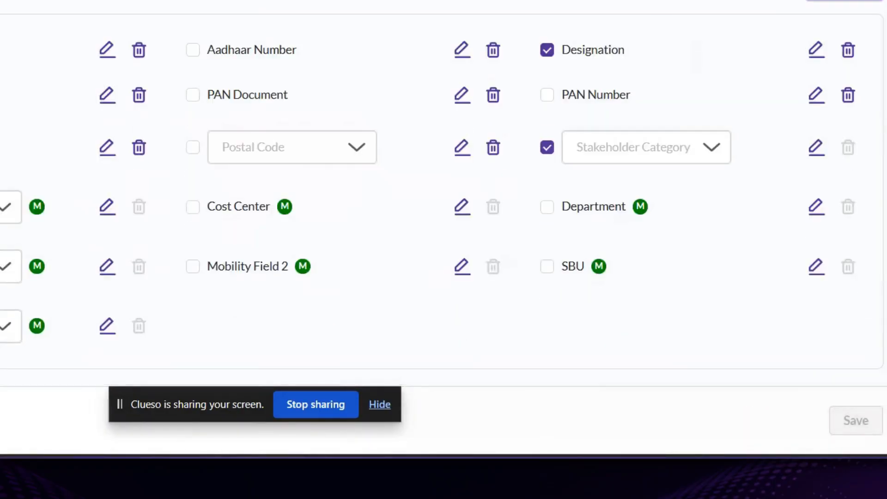
click(66, 71)
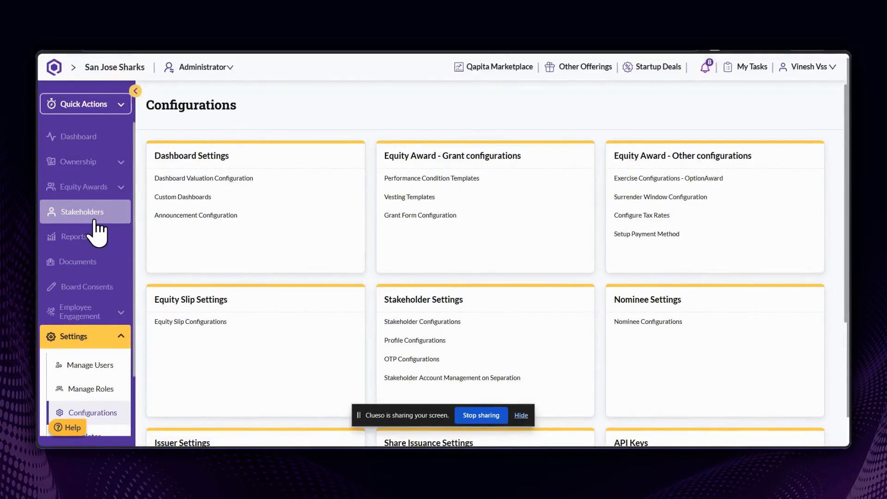
Step: Open the employee stakeholder's record for editing from the stakeholder list
click(96, 222)
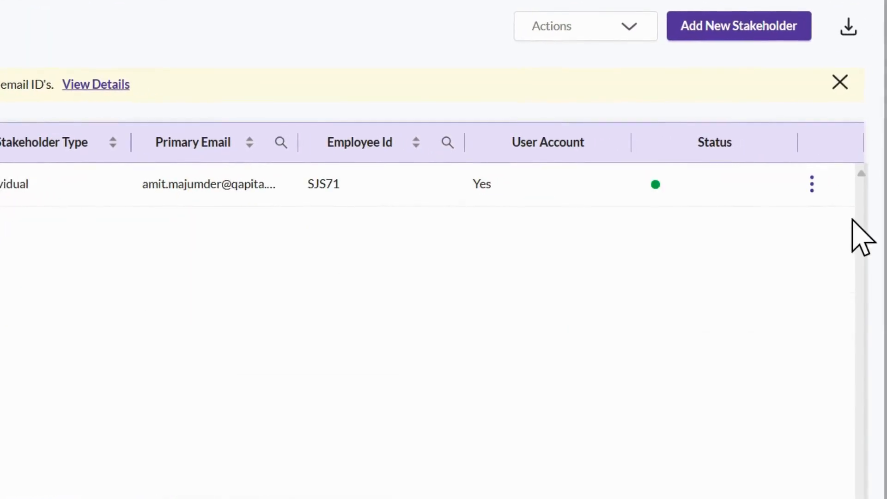
click(869, 189)
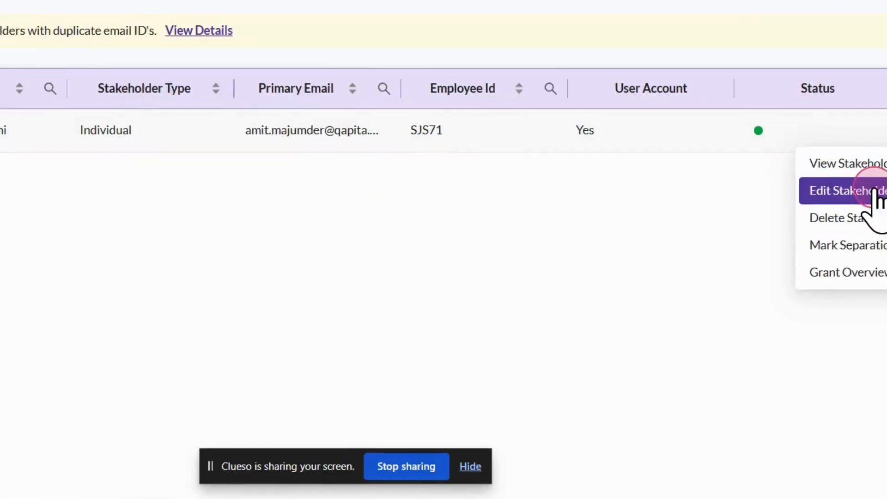
click(877, 197)
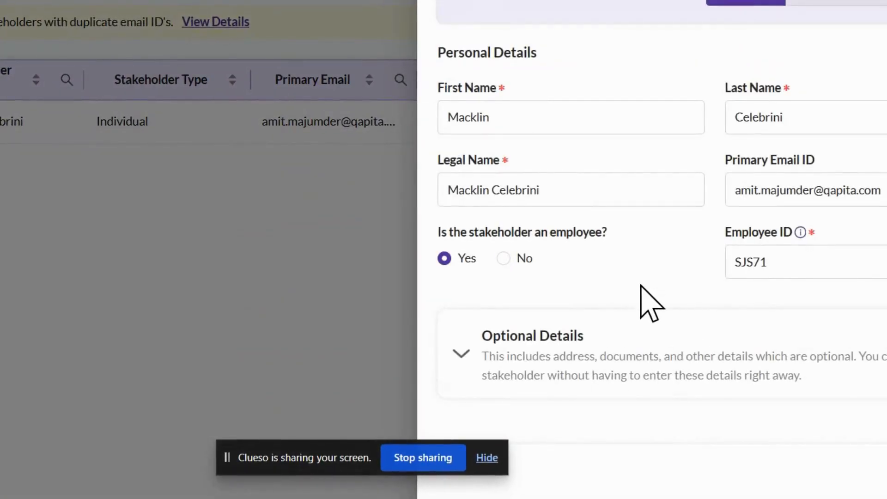
Step: Set the stakeholder's Tax Identifier Country to Canada in the optional Other Details and save the record
click(562, 351)
scroll(577, 344, down, 3)
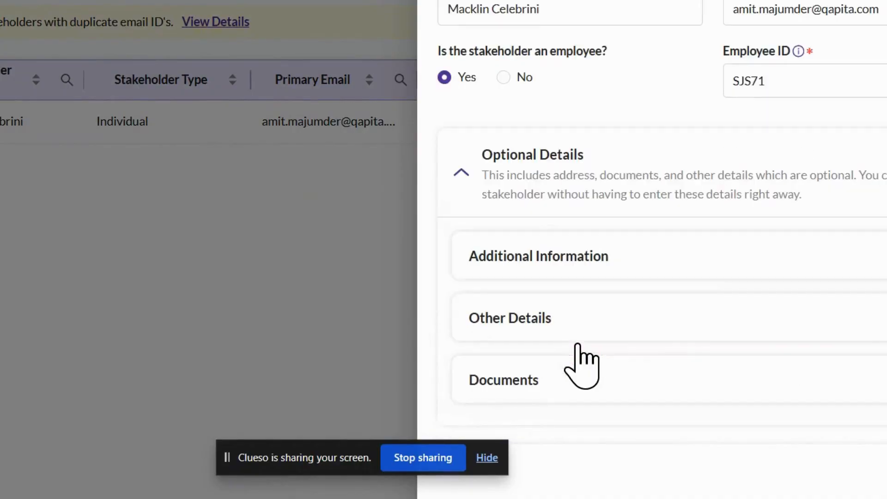
click(549, 313)
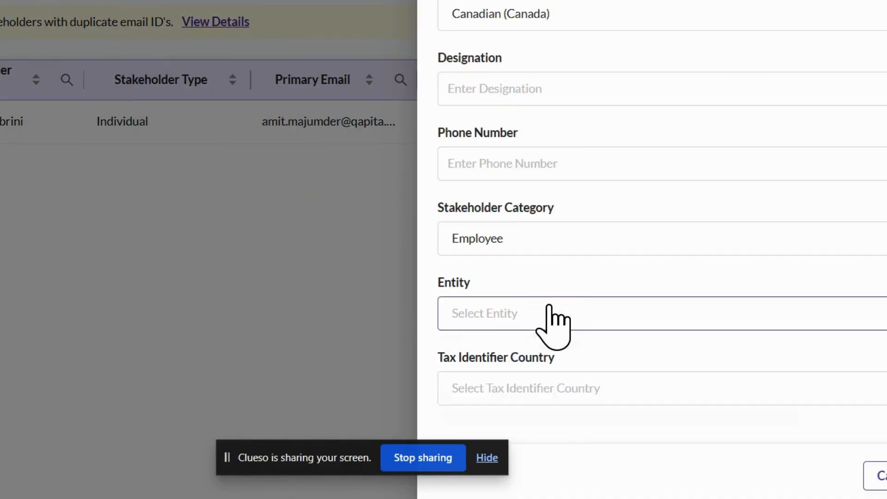
click(535, 377)
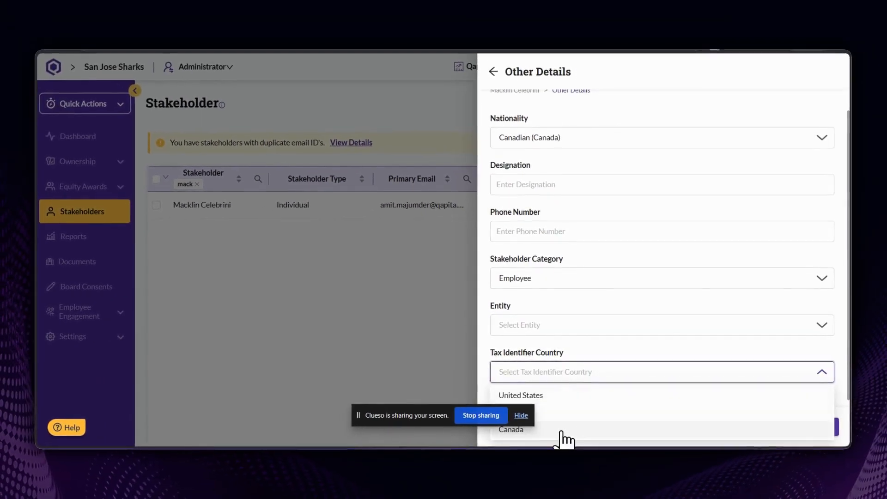
click(564, 436)
click(823, 426)
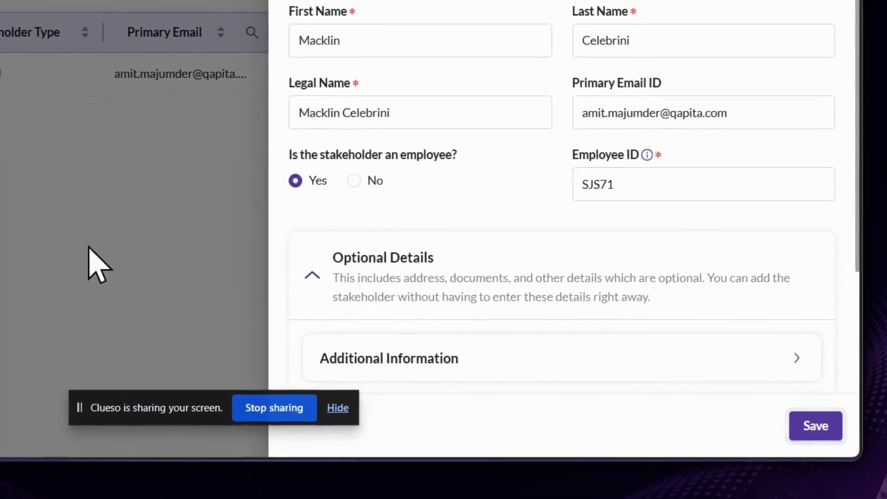
click(817, 424)
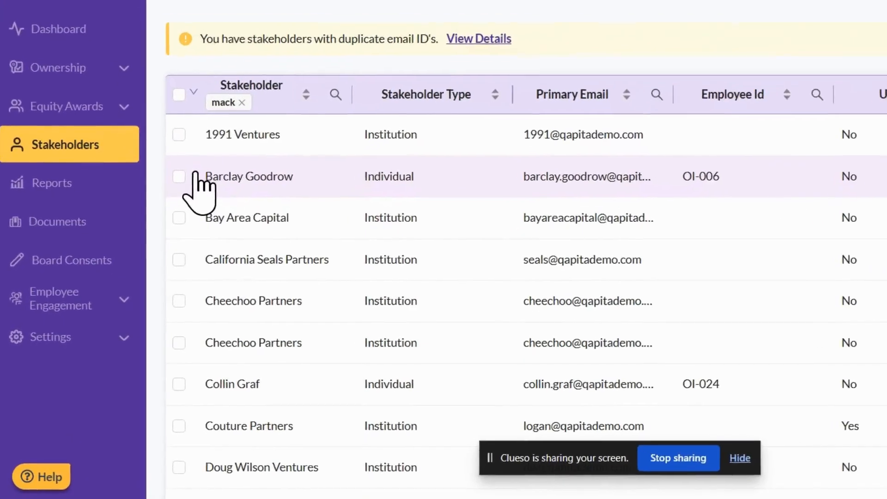
Step: Return to the tax rate configuration and display the country tax rates for United States
click(114, 339)
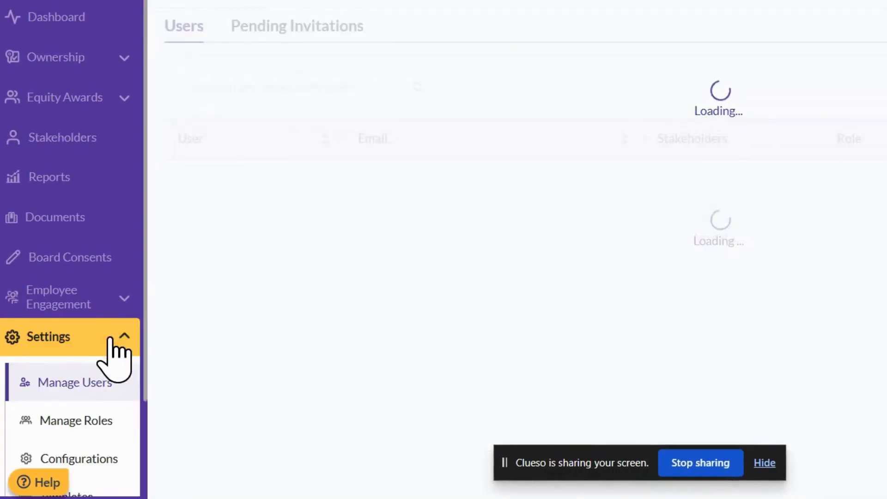
scroll(106, 346, down, 2)
click(80, 360)
click(645, 211)
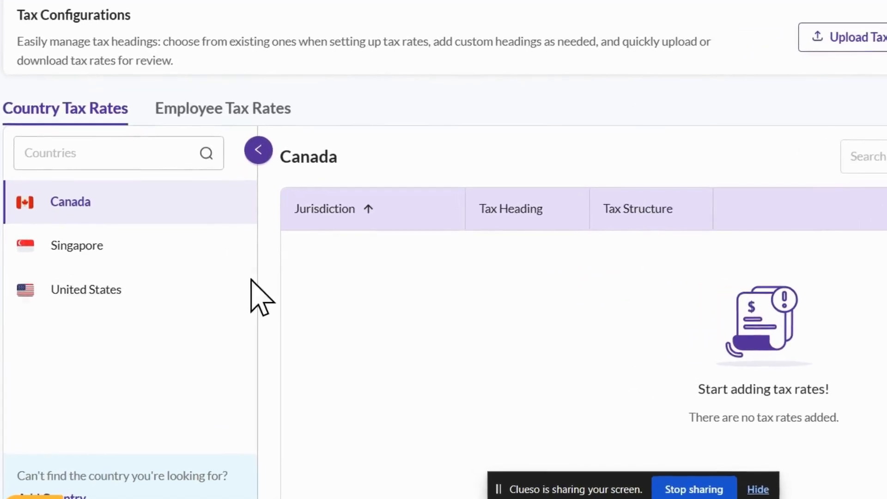
click(123, 290)
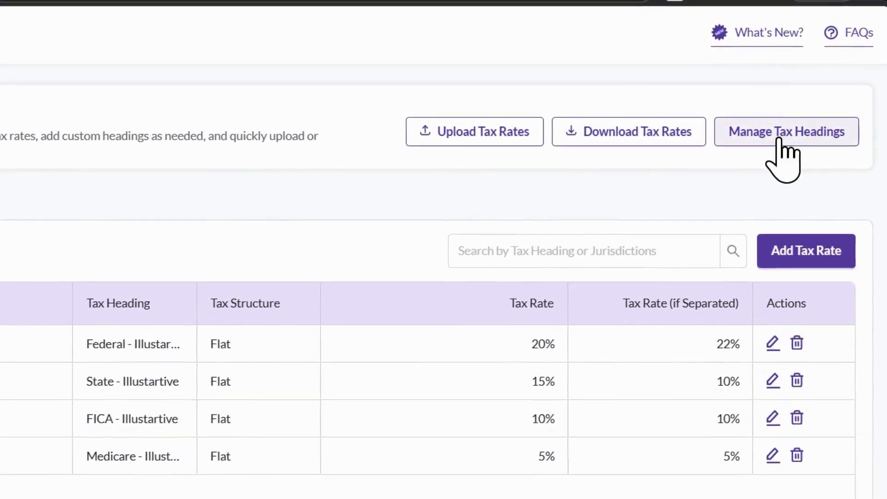
Step: Create a tax heading named "Canada Tax" and close the tax headings list
click(783, 134)
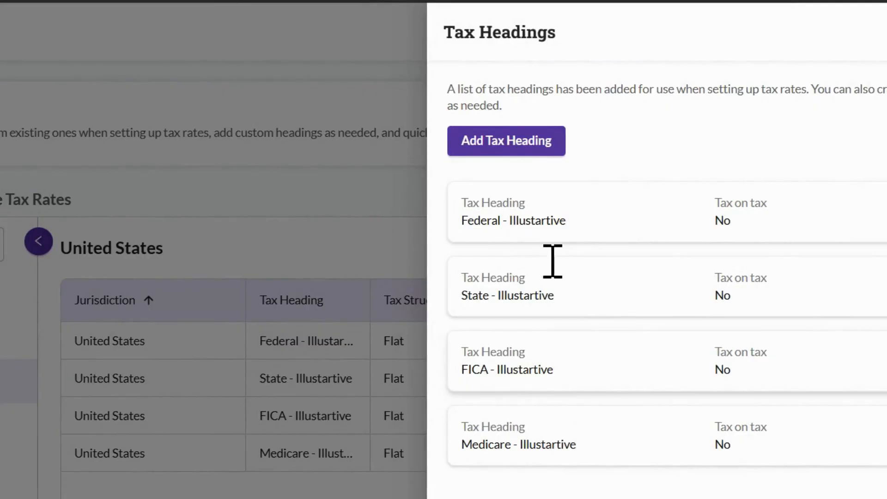
click(494, 147)
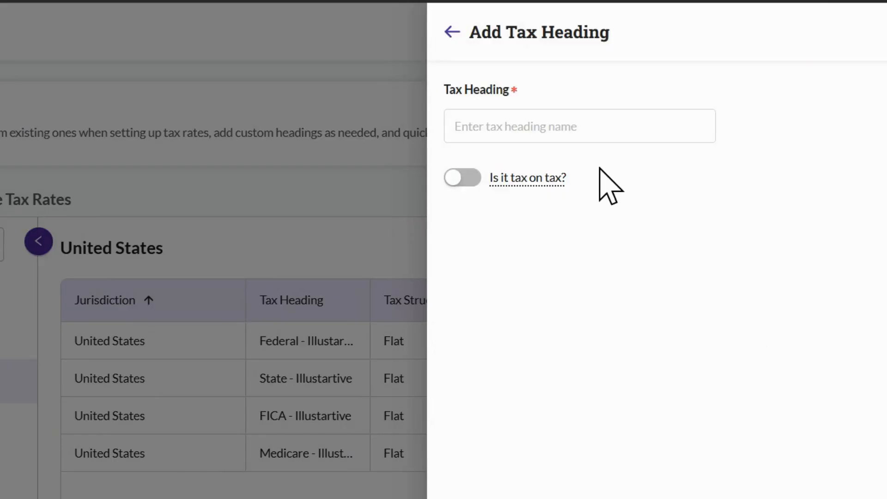
click(564, 140)
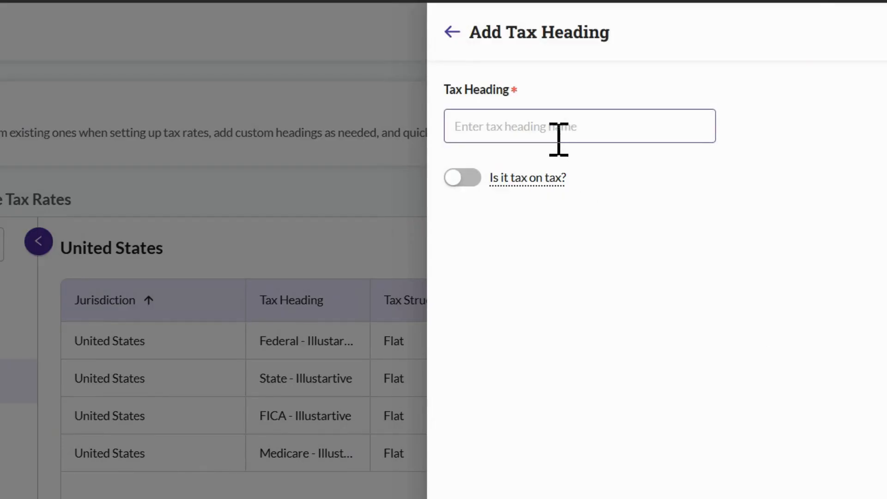
text(Canada Tax)
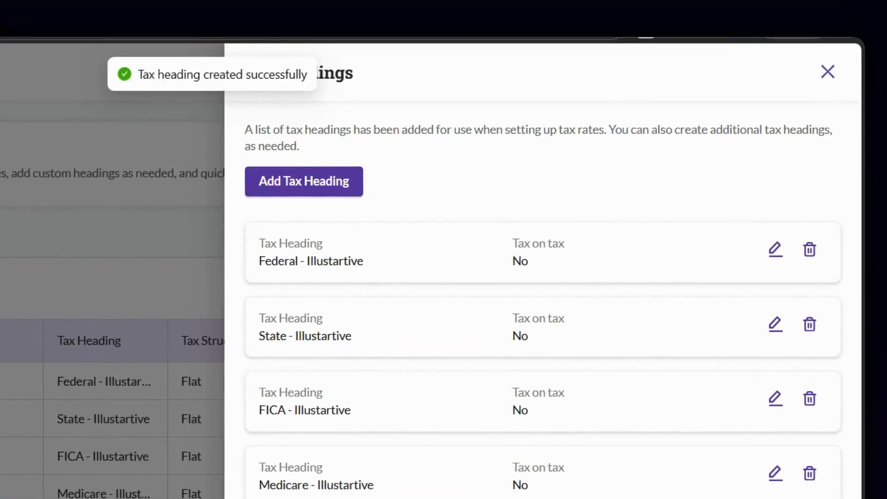
click(827, 72)
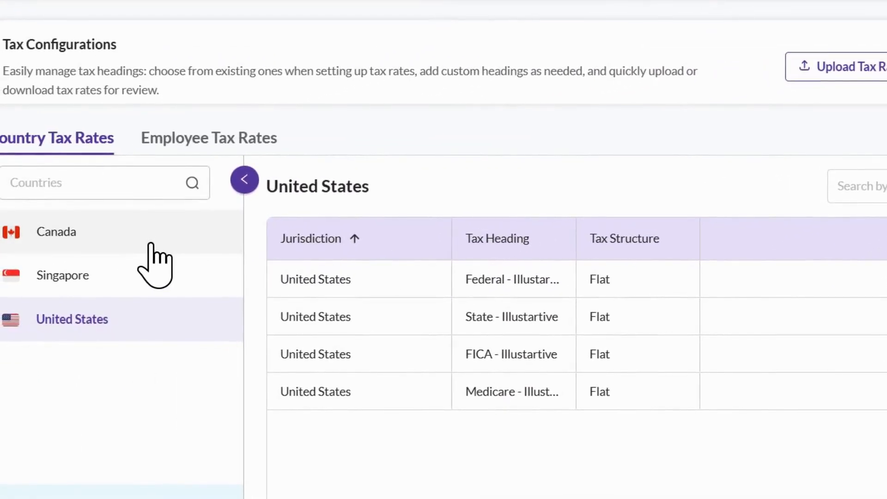
Step: Start a new tax rate under Canada's country tax rates with Canada as the jurisdiction
click(151, 242)
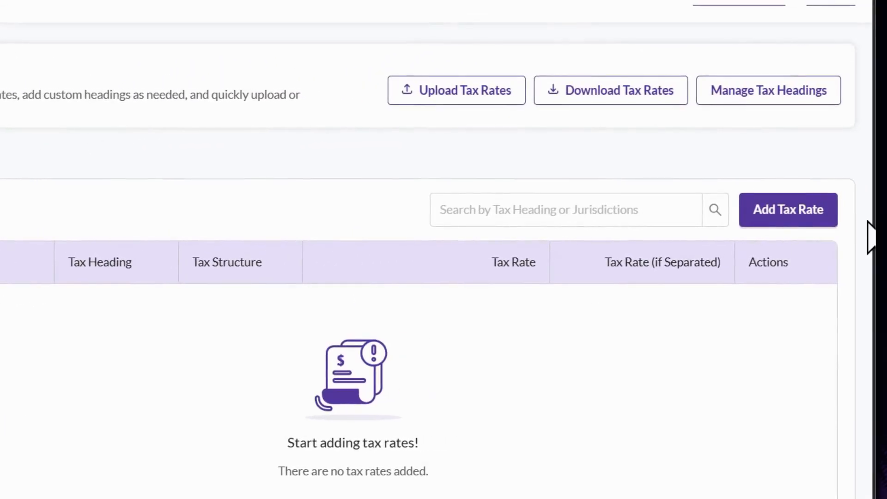
click(762, 218)
click(614, 139)
click(540, 212)
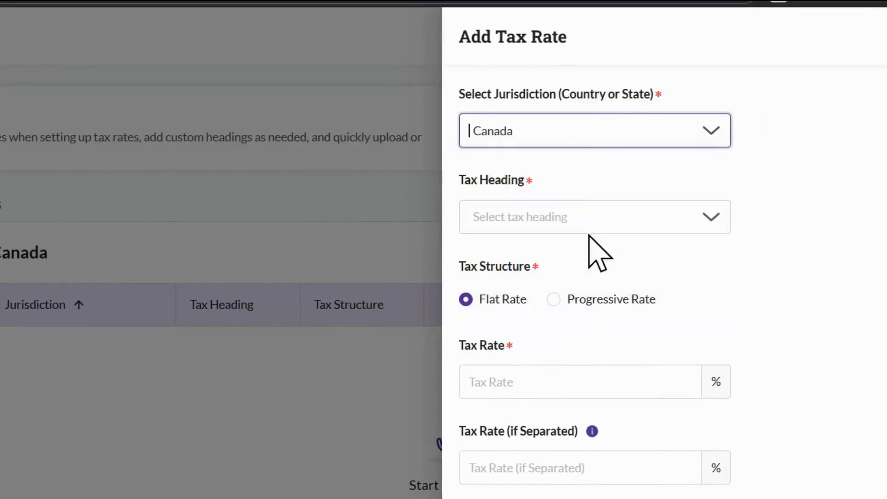
click(554, 131)
click(527, 246)
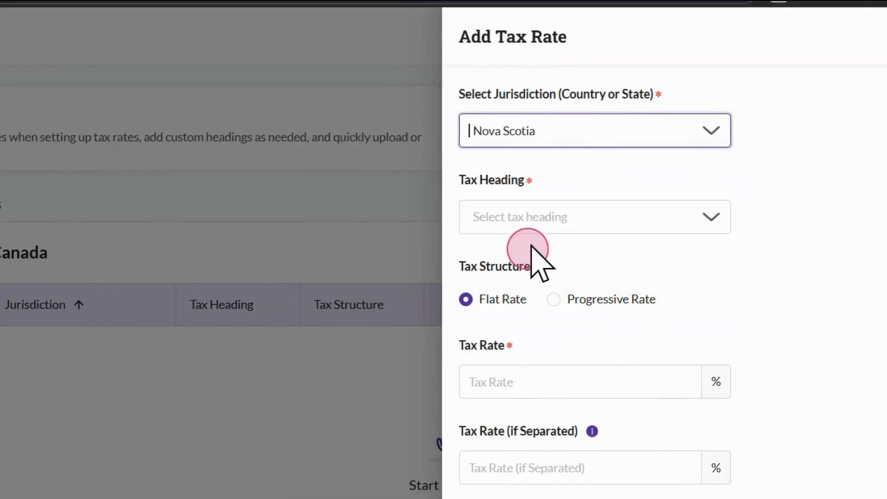
click(578, 133)
click(521, 194)
Step: Assign the Canada Tax rate heading and enter a flat tax rate of 30%
click(572, 222)
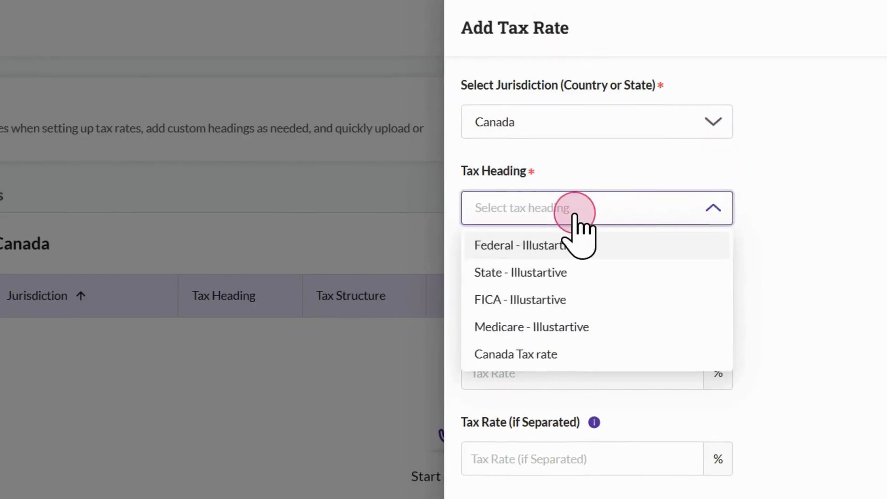
click(559, 358)
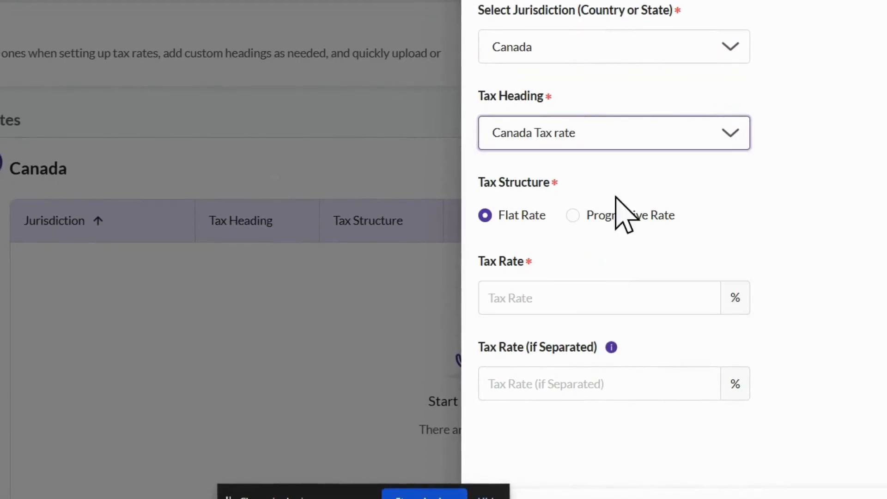
click(575, 297)
text(30)
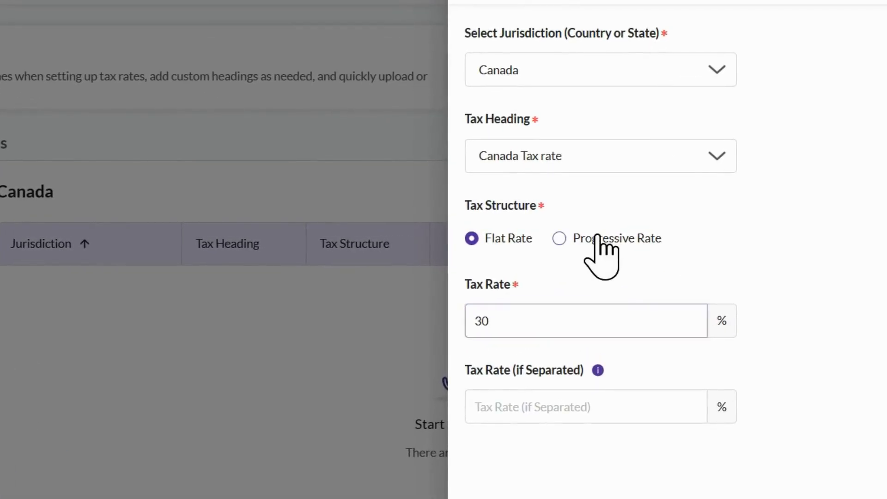
Step: Change the tax structure to Progressive Rate and set the first slab's tax rate to 0%
click(599, 236)
scroll(700, 257, down, 2)
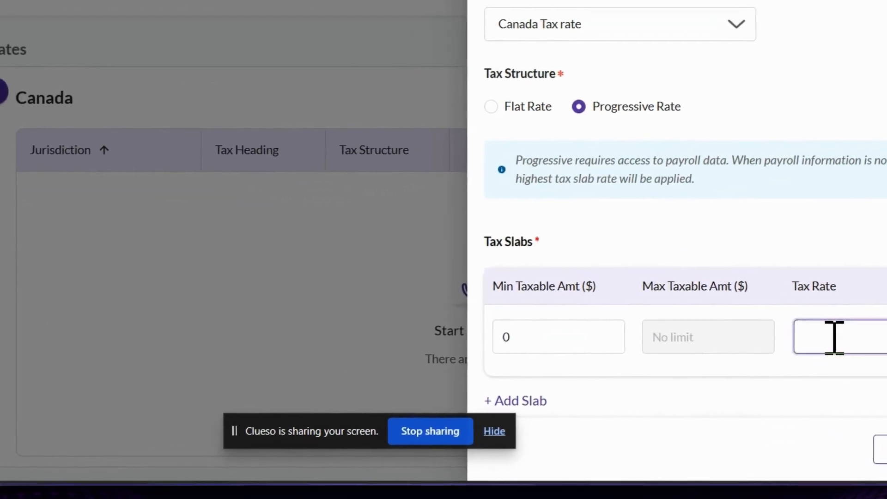
text(0)
Step: Add a second tax slab with a minimum taxable amount of 25,000 and a 5% rate, and save the Canada tax rate
click(533, 398)
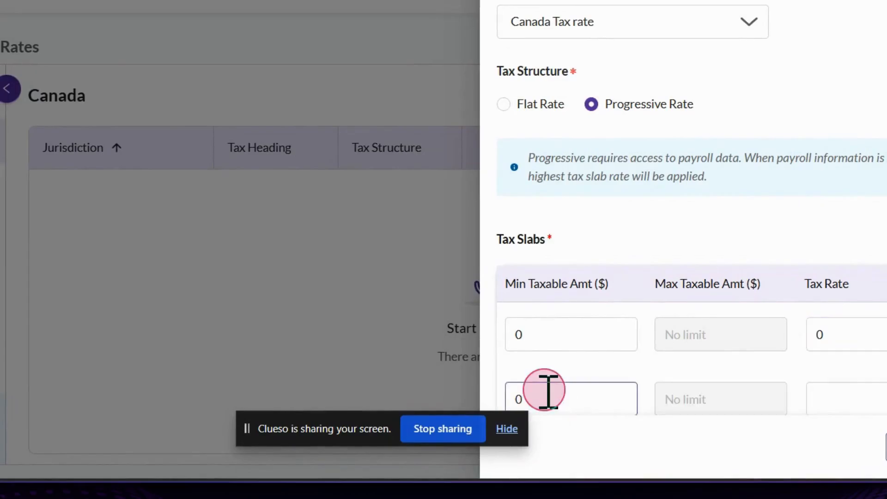
scroll(536, 392, down, 2)
click(553, 344)
key(BackSpace)
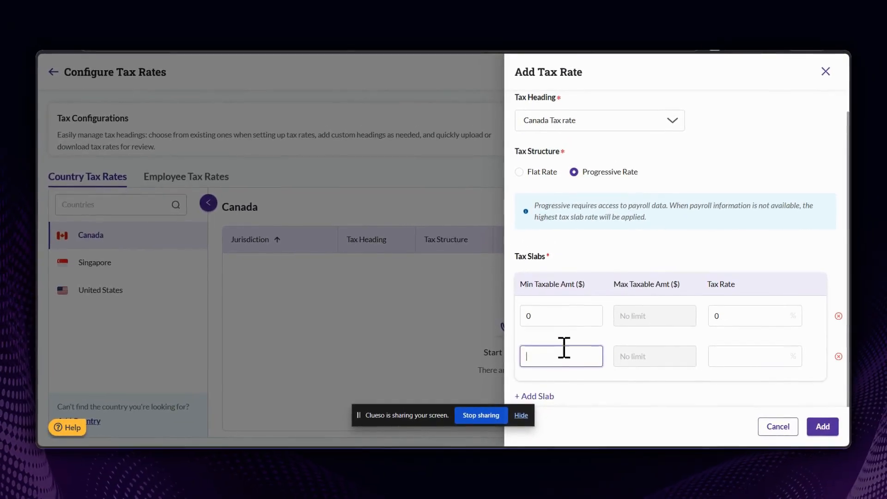
text(25,000)
click(737, 361)
text(5)
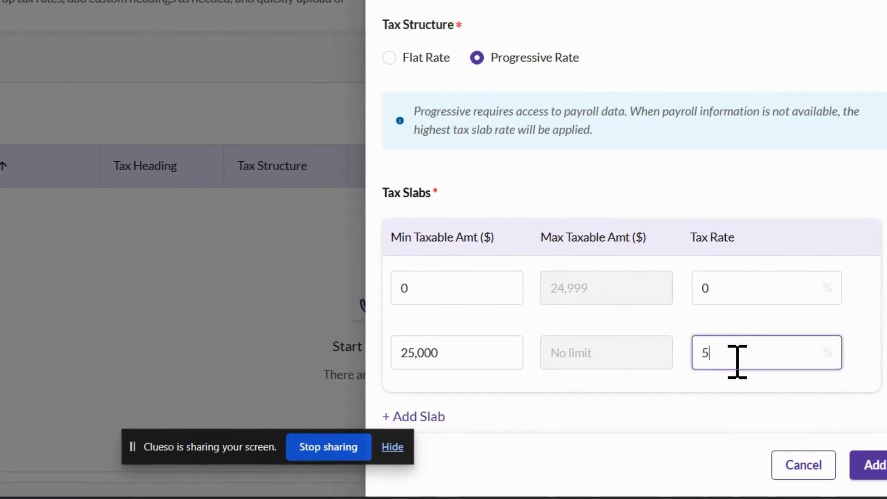
click(871, 465)
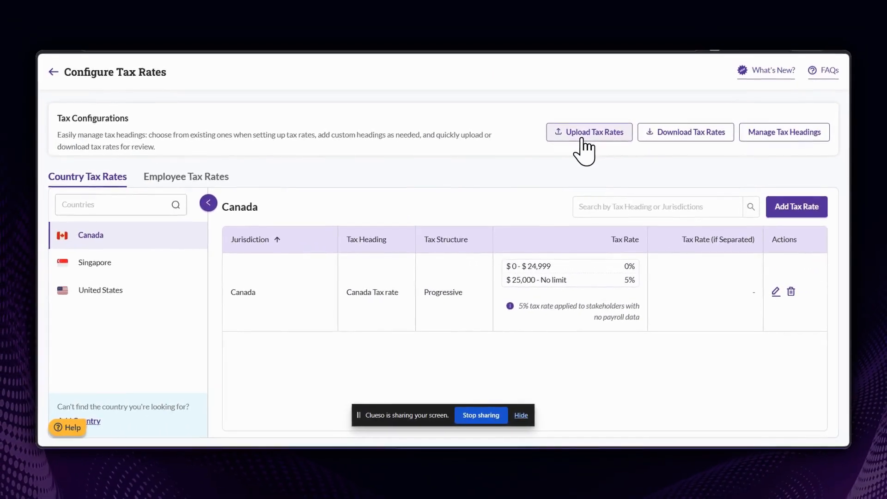
Step: View the tax rate upload options and close them without uploading anything
click(580, 136)
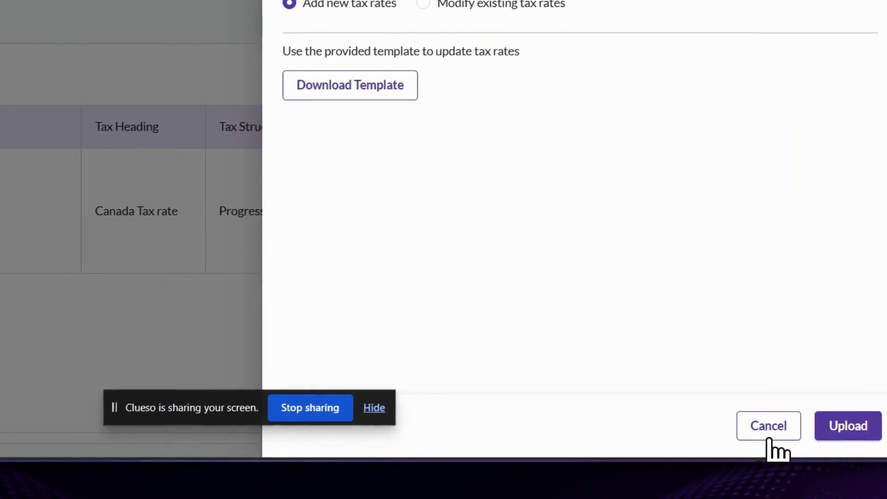
click(768, 426)
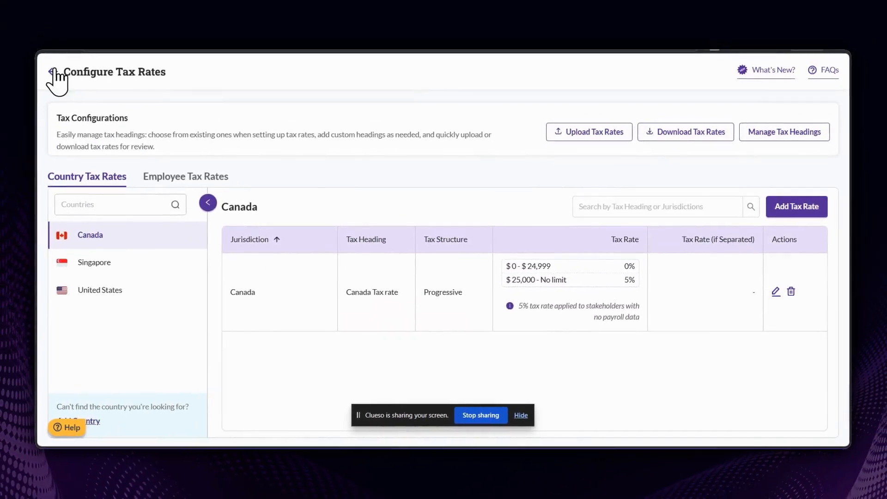
Step: Go to Bulk Upload in the settings and select the Stakeholder Payroll template
click(54, 75)
click(105, 401)
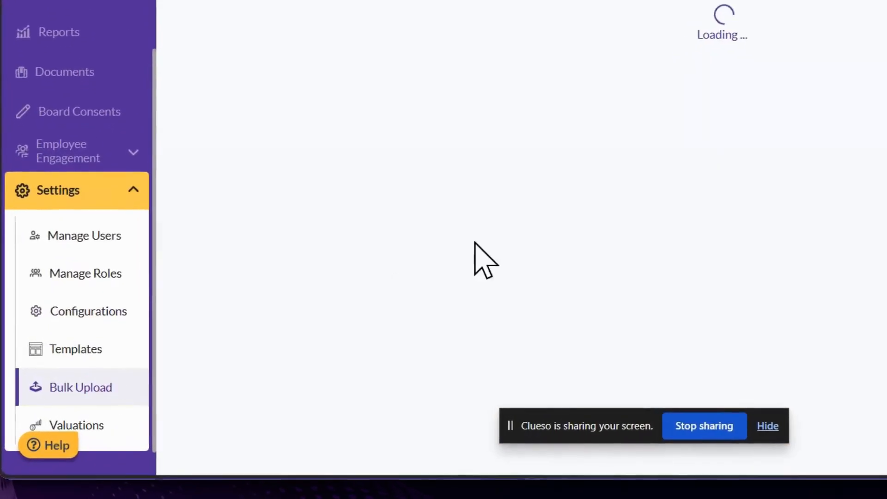
scroll(404, 272, down, 5)
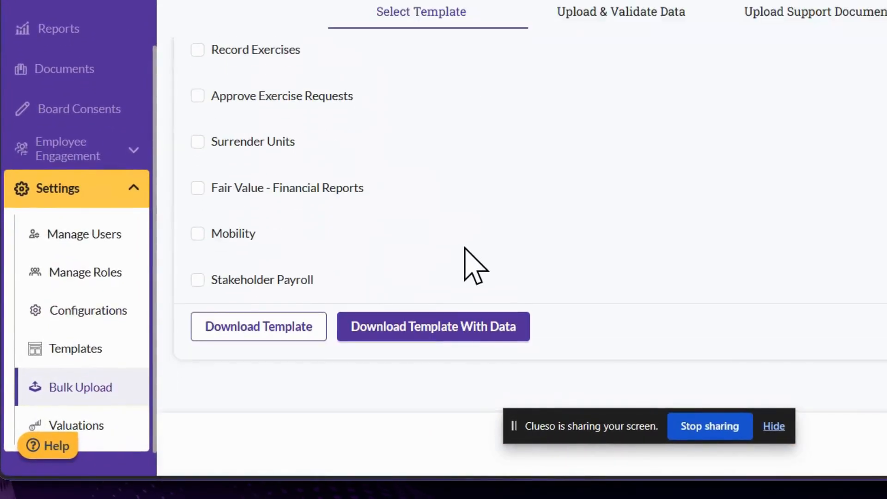
click(240, 285)
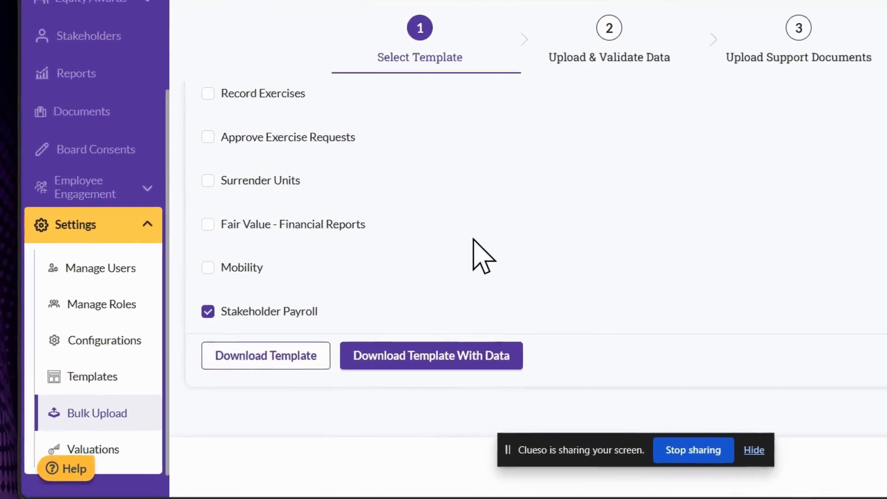
Step: Return to the tax rate configuration and display the employee tax rates
click(70, 343)
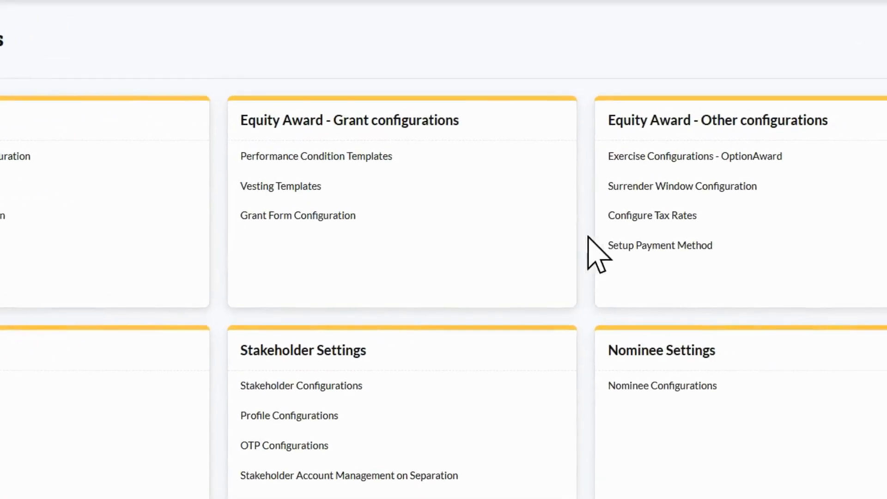
click(623, 220)
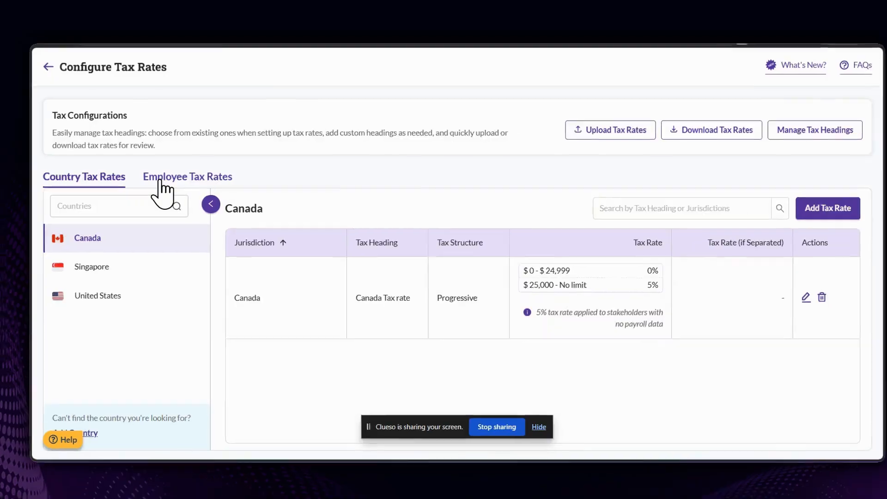
click(162, 181)
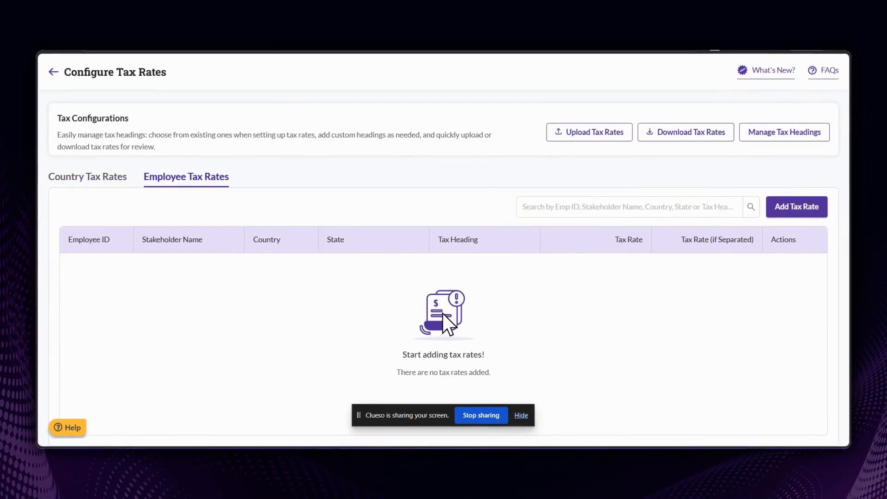
Step: Start an employee tax rate for the employee stakeholder with Canada as country and Nova Scotia as state
click(802, 209)
click(610, 128)
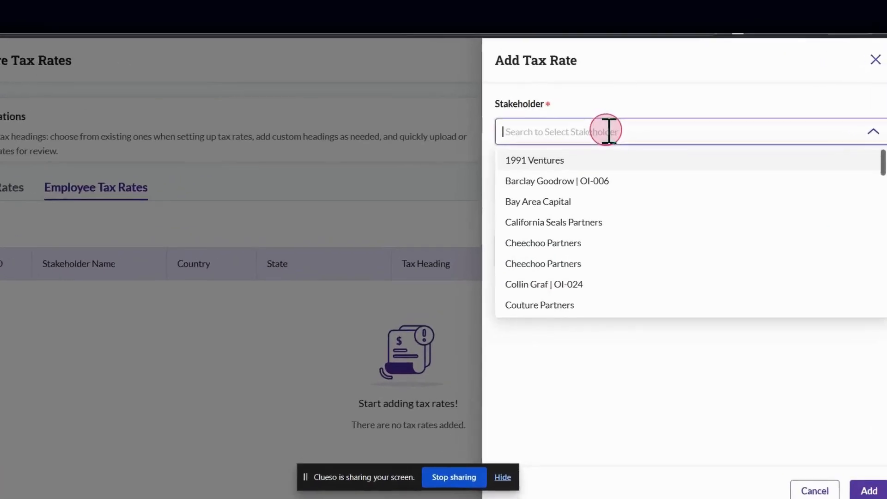
text(mac)
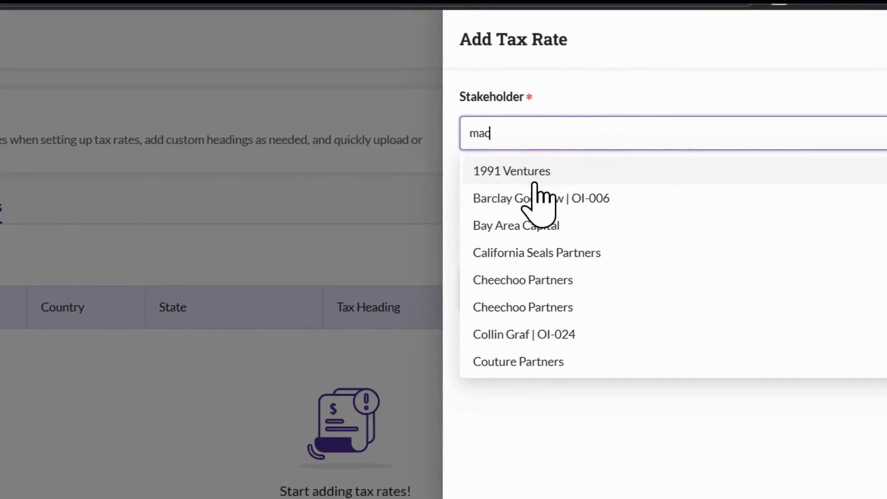
click(535, 174)
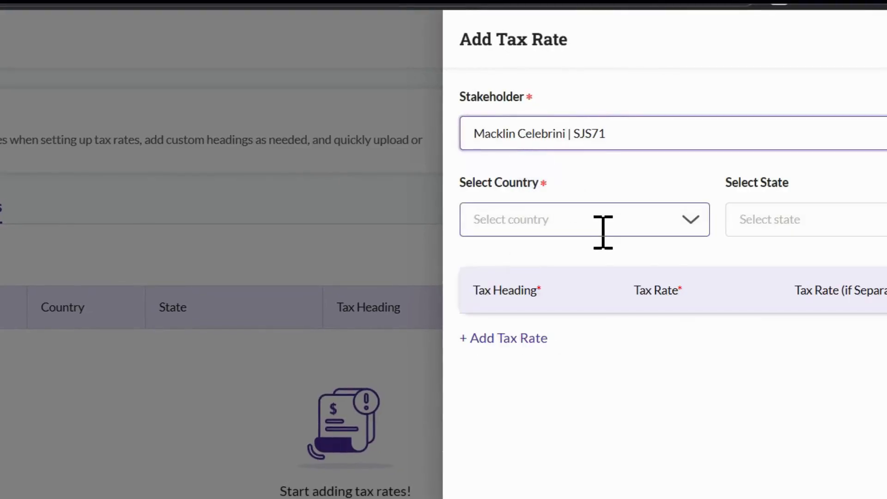
click(602, 227)
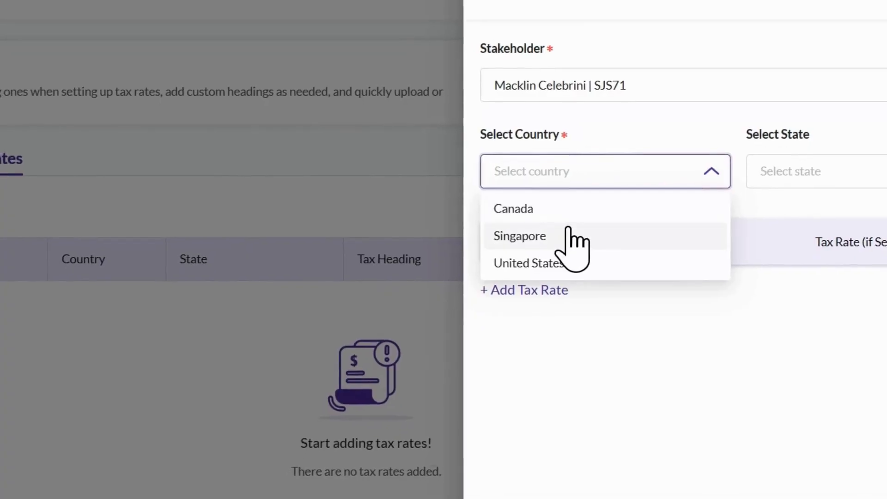
click(570, 209)
click(782, 174)
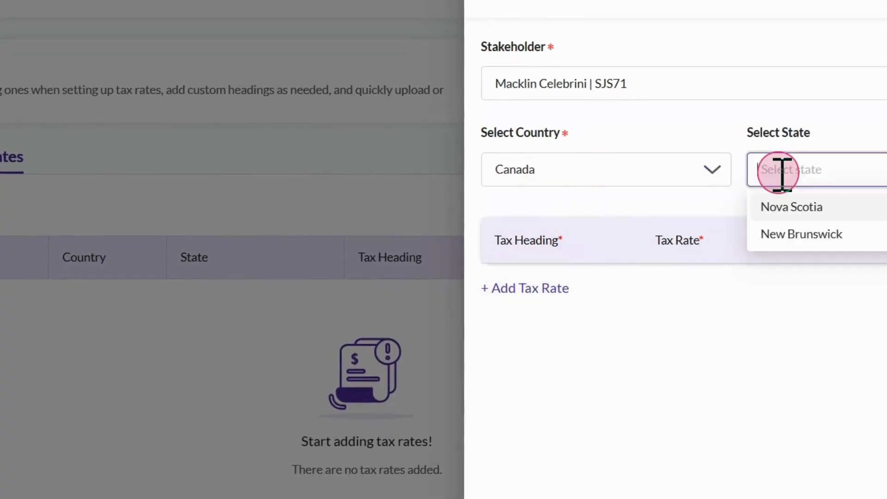
click(801, 208)
Step: Add a Canada Tax rate entry with a 25% tax rate and 40% if separated, and save the employee tax rate
click(532, 288)
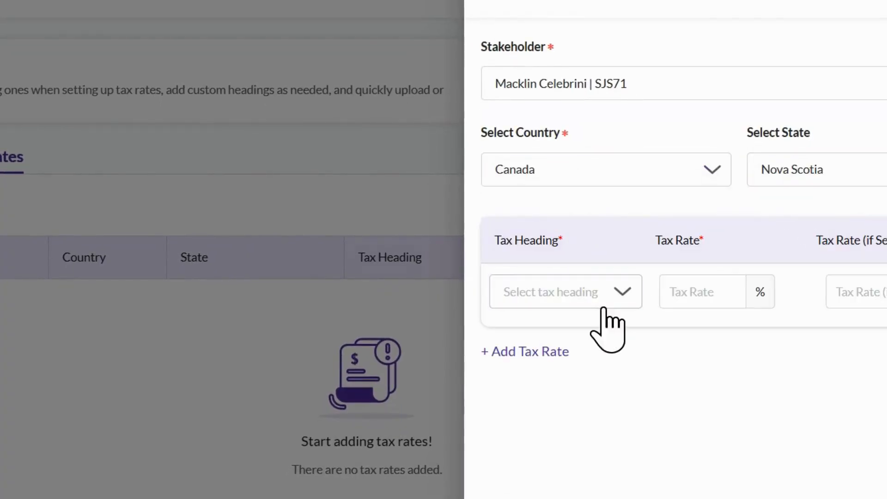
click(580, 296)
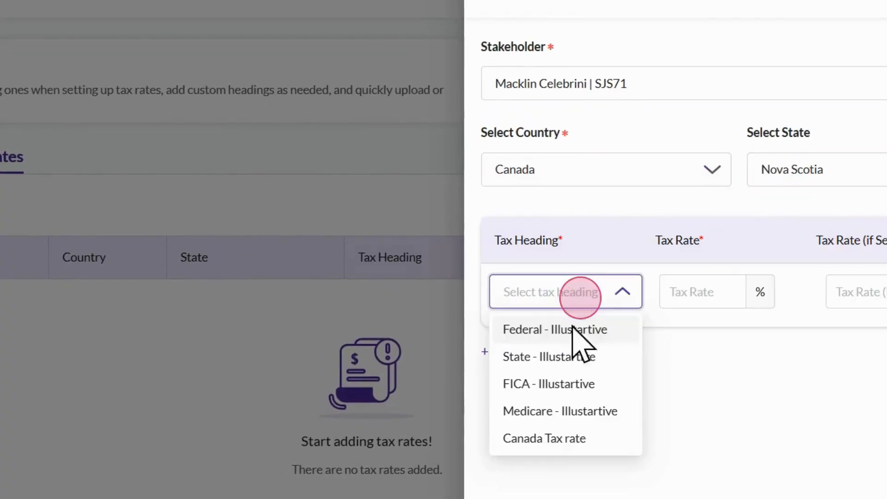
click(541, 439)
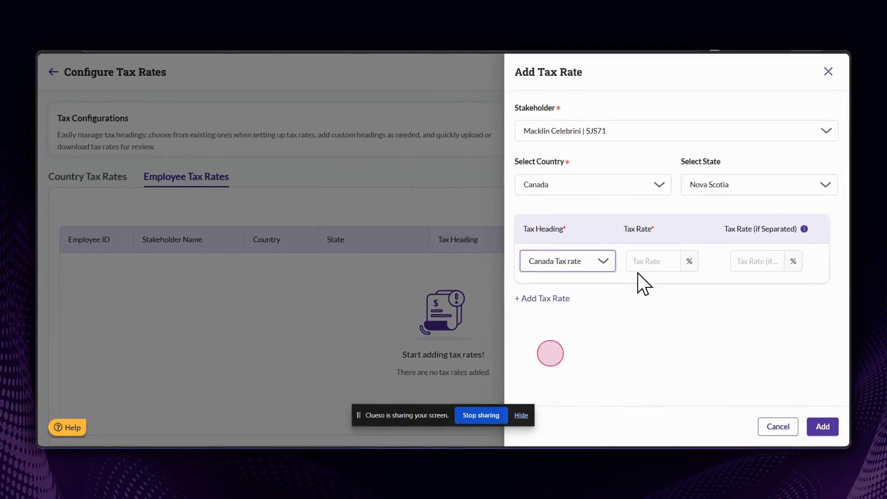
mouse_move(804, 230)
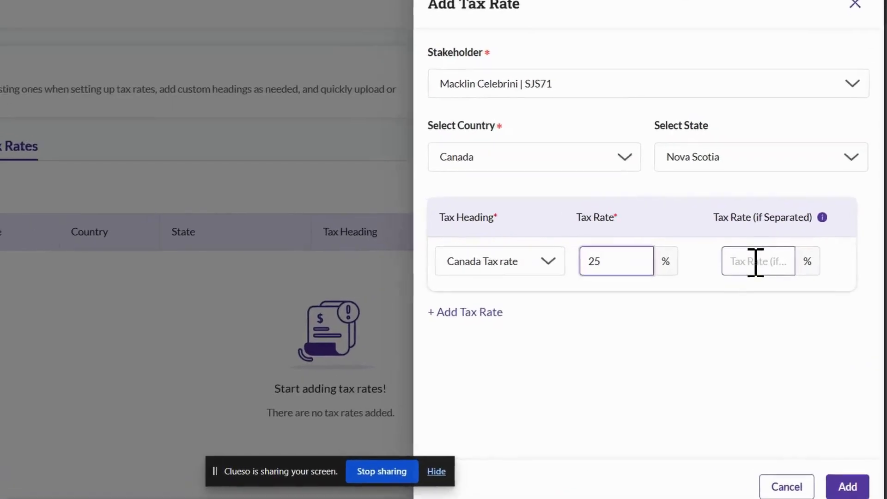
click(754, 261)
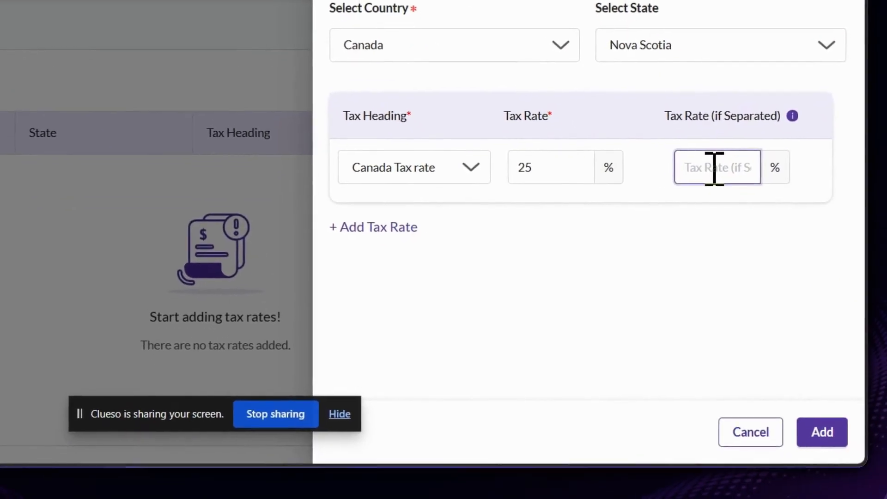
text(40)
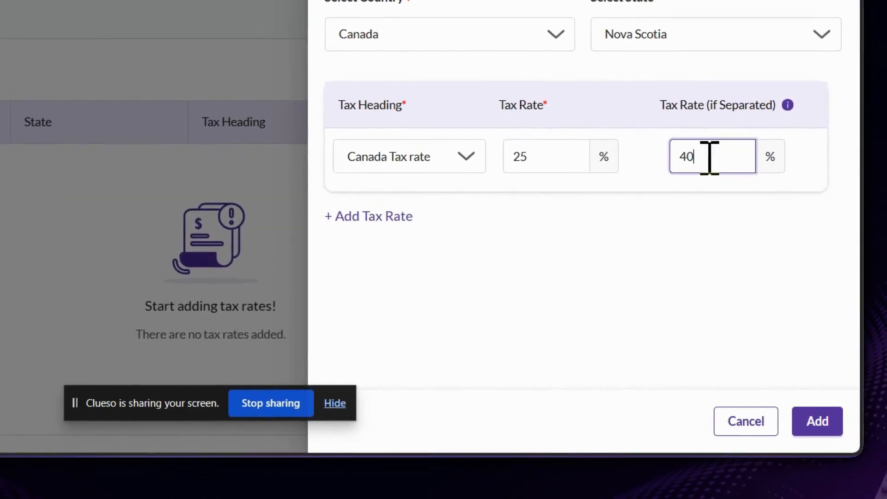
click(817, 421)
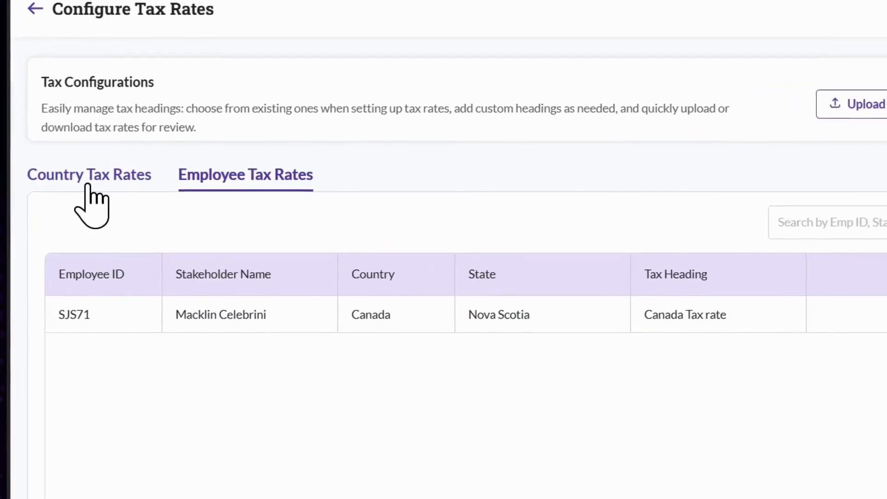
Step: Review the country tax rates for Canada and return to the employee tax rates
click(87, 177)
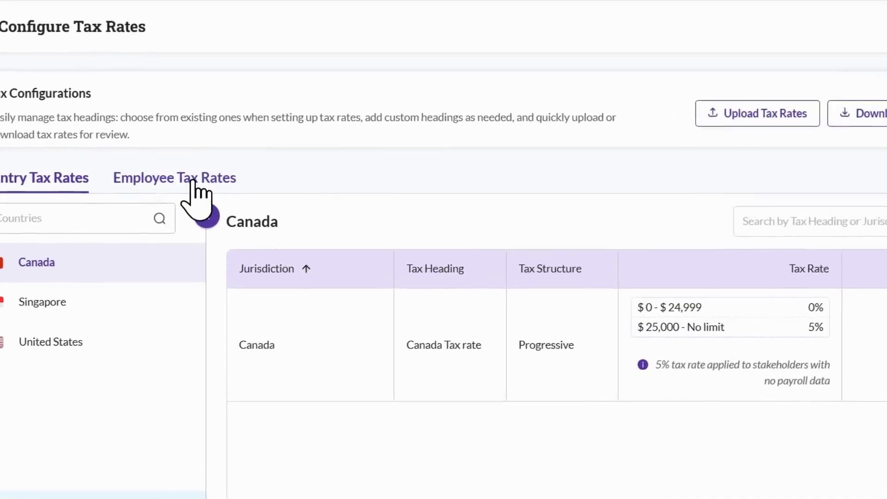
click(199, 178)
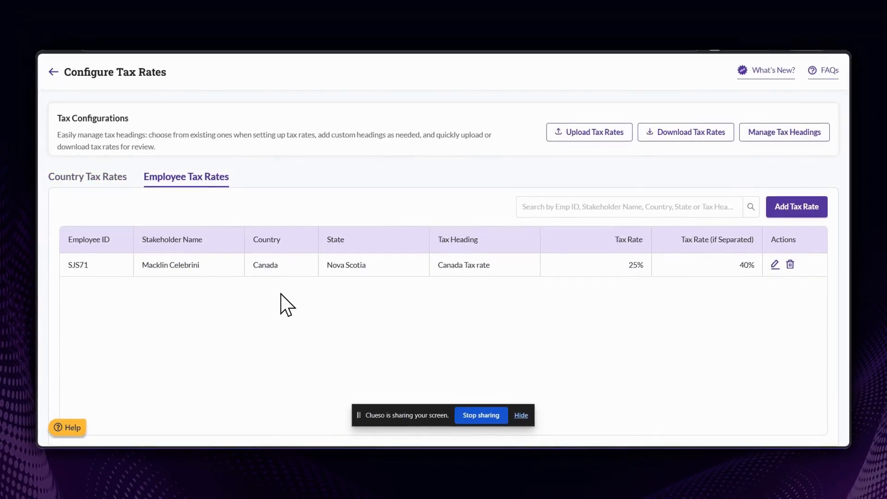